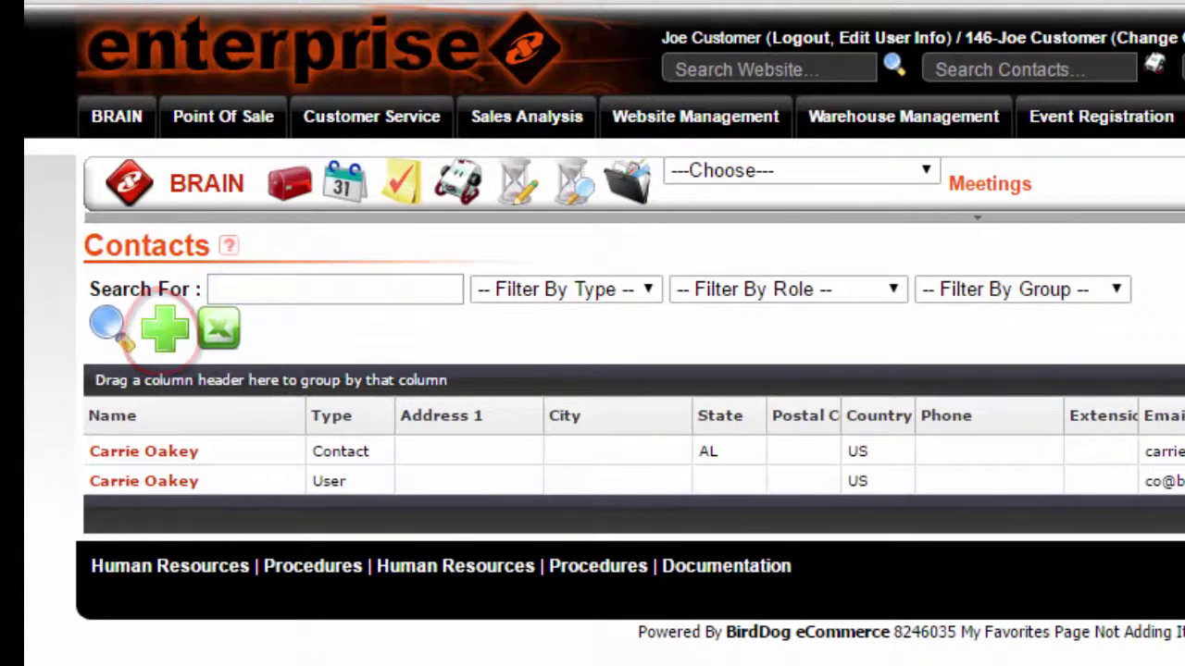
- Create a new project from a new contact record's projects and set its reference to BRAIN 101 Course
click(165, 331)
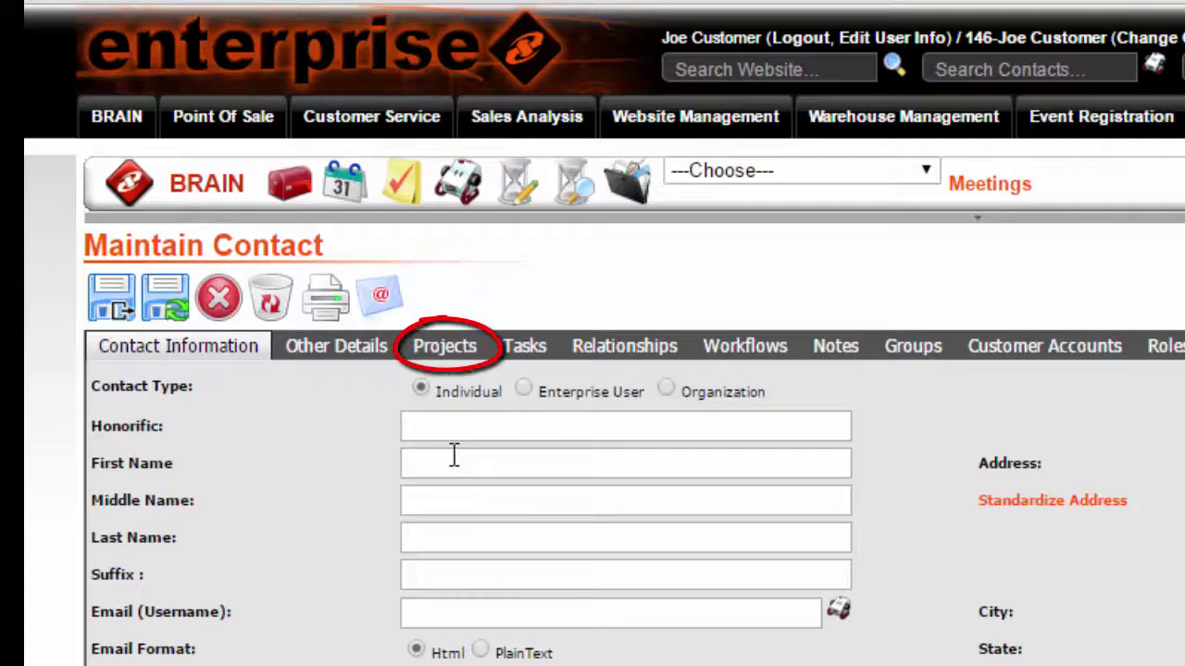
click(451, 344)
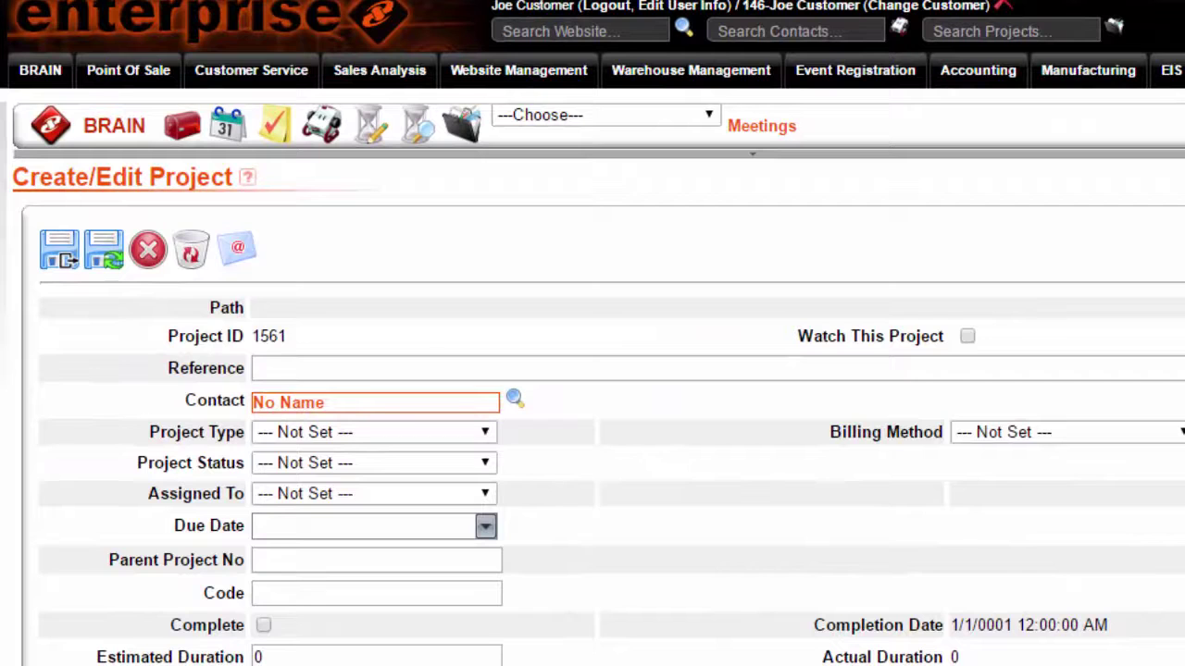
click(776, 359)
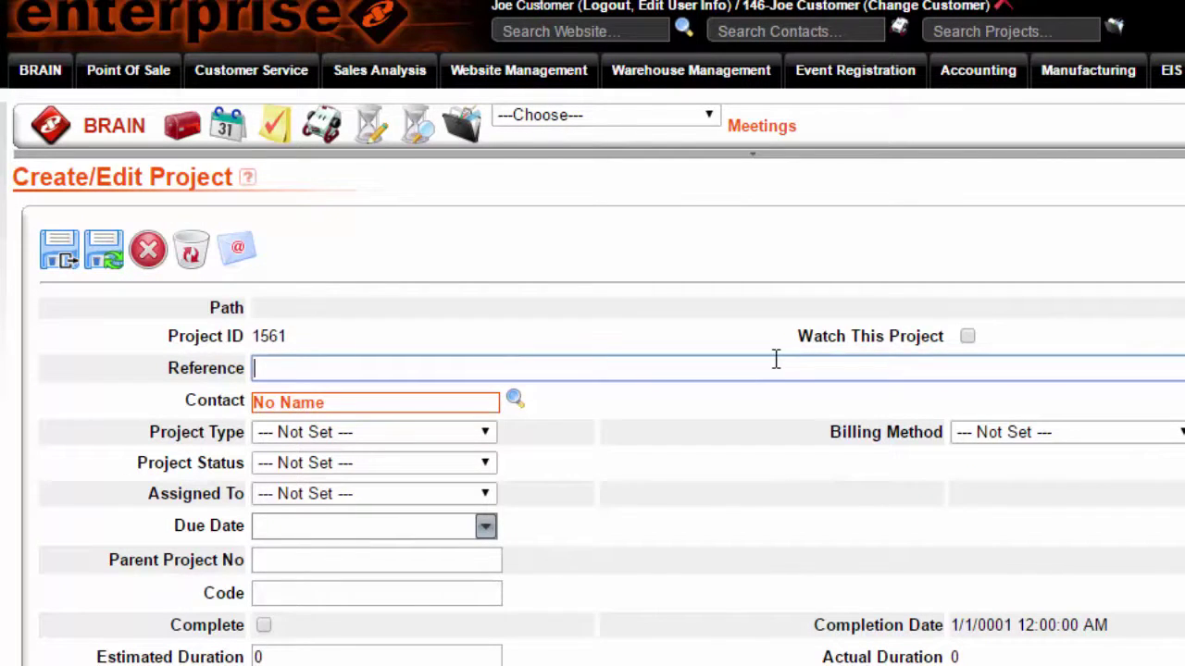
text(BR)
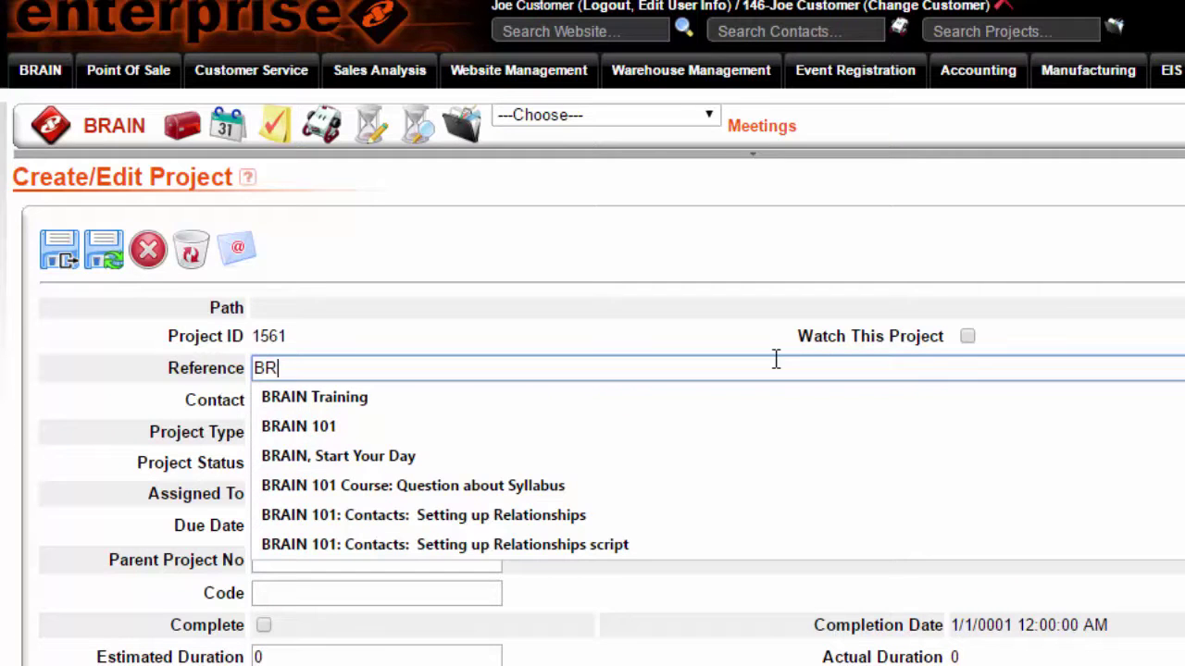
text(AIN 101 Course)
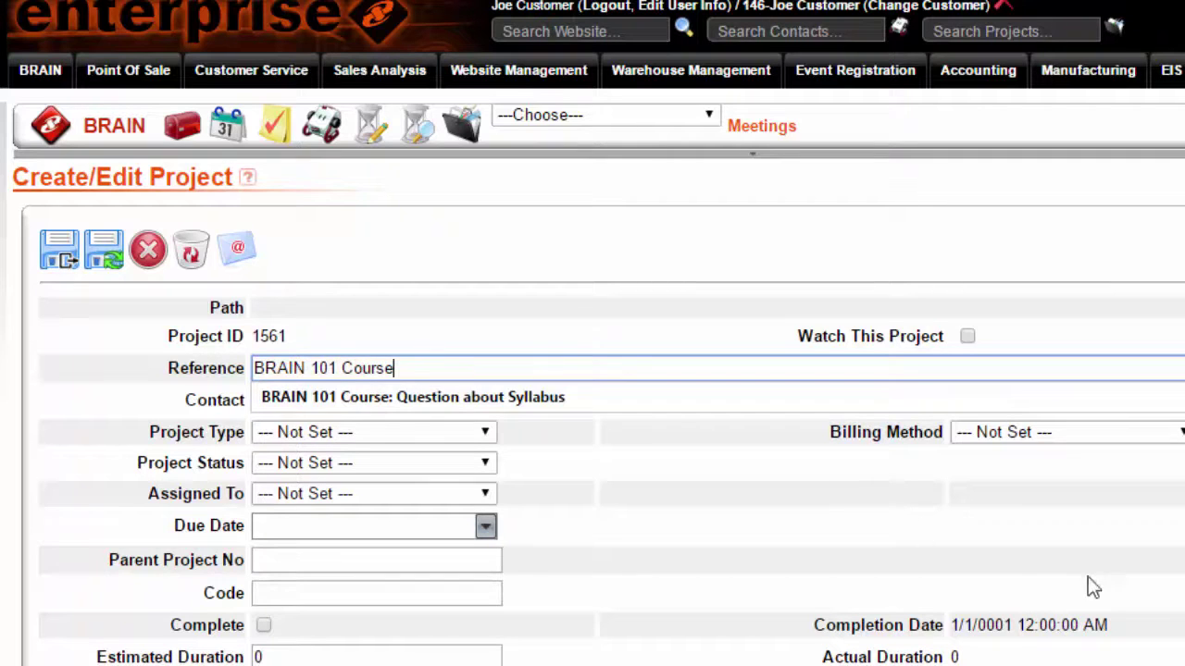
click(577, 433)
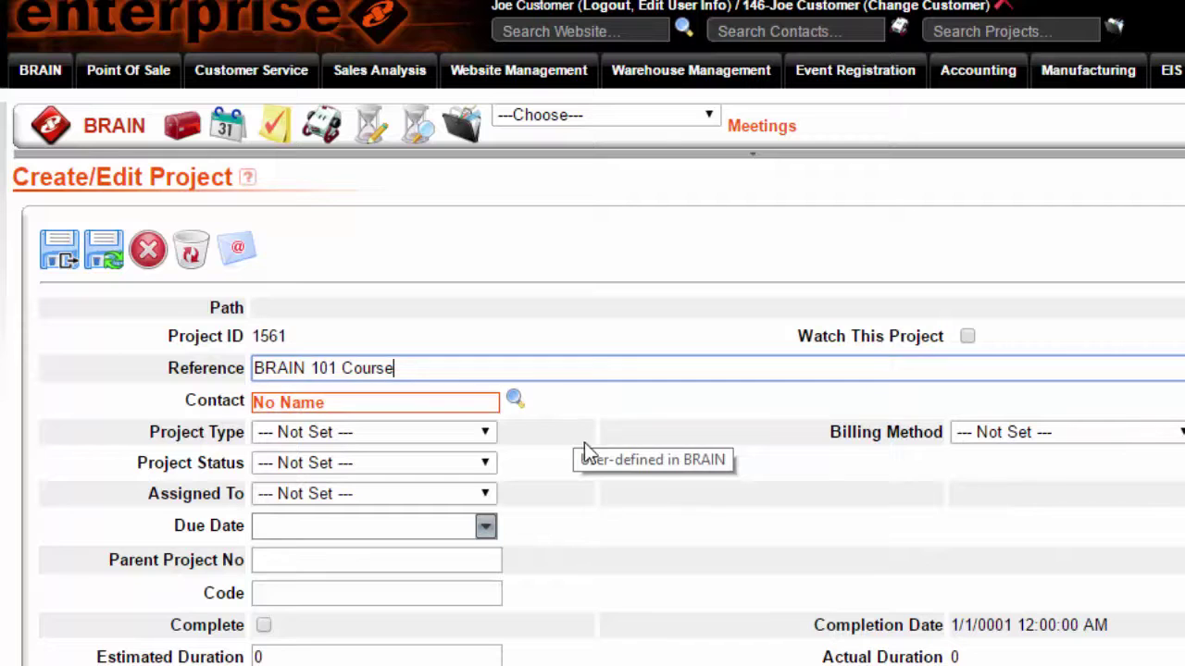
- Search the contacts by partial name and set the Employee-type match as the project's contact
click(513, 402)
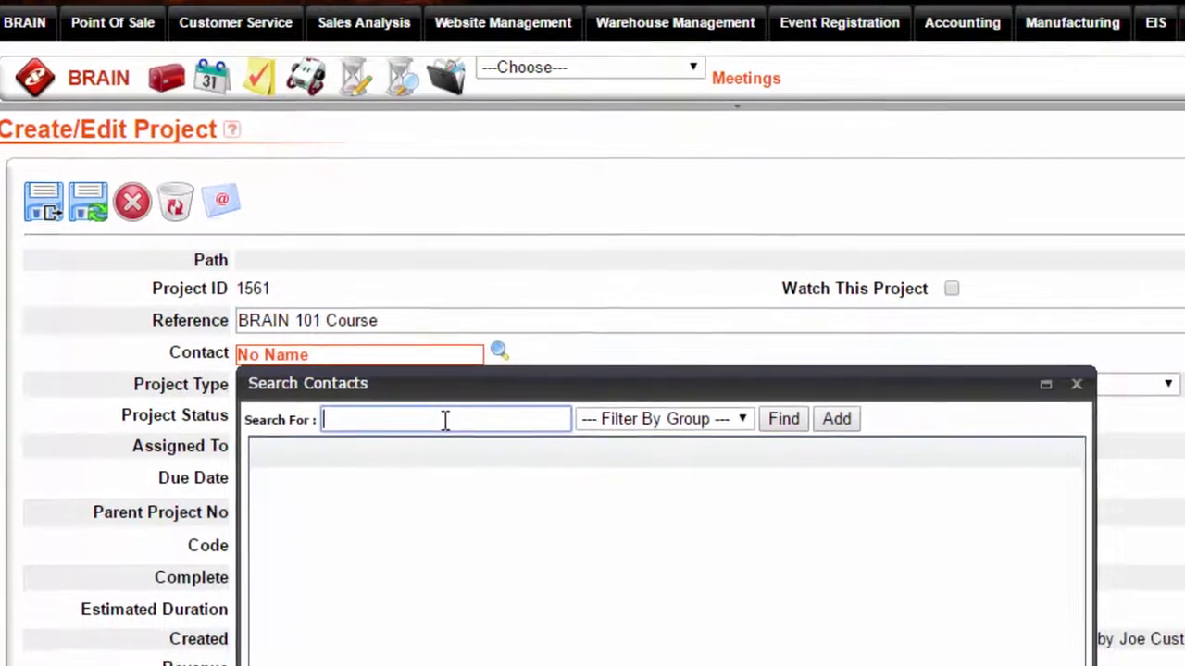
text(CArr)
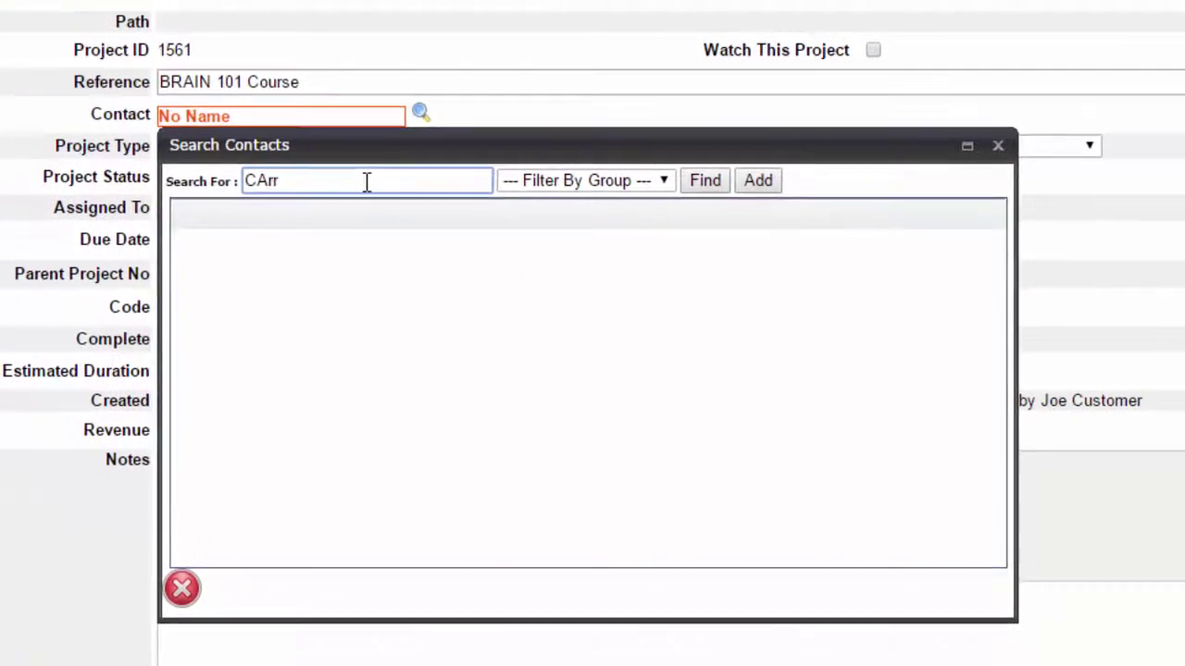
click(703, 176)
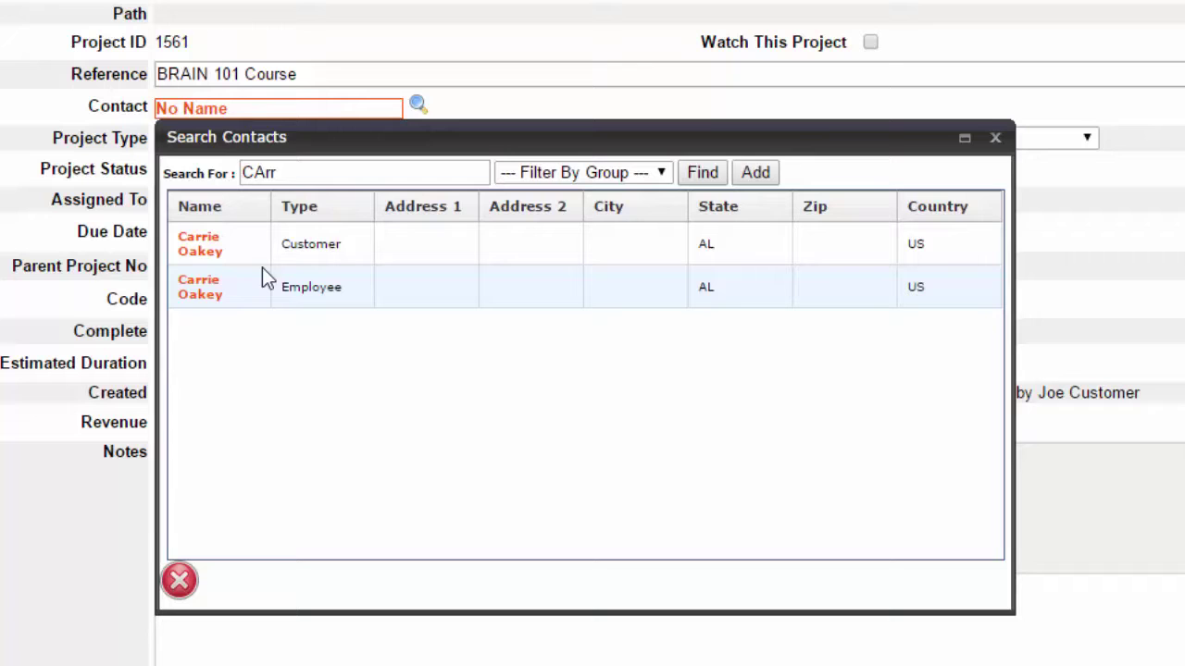
click(198, 289)
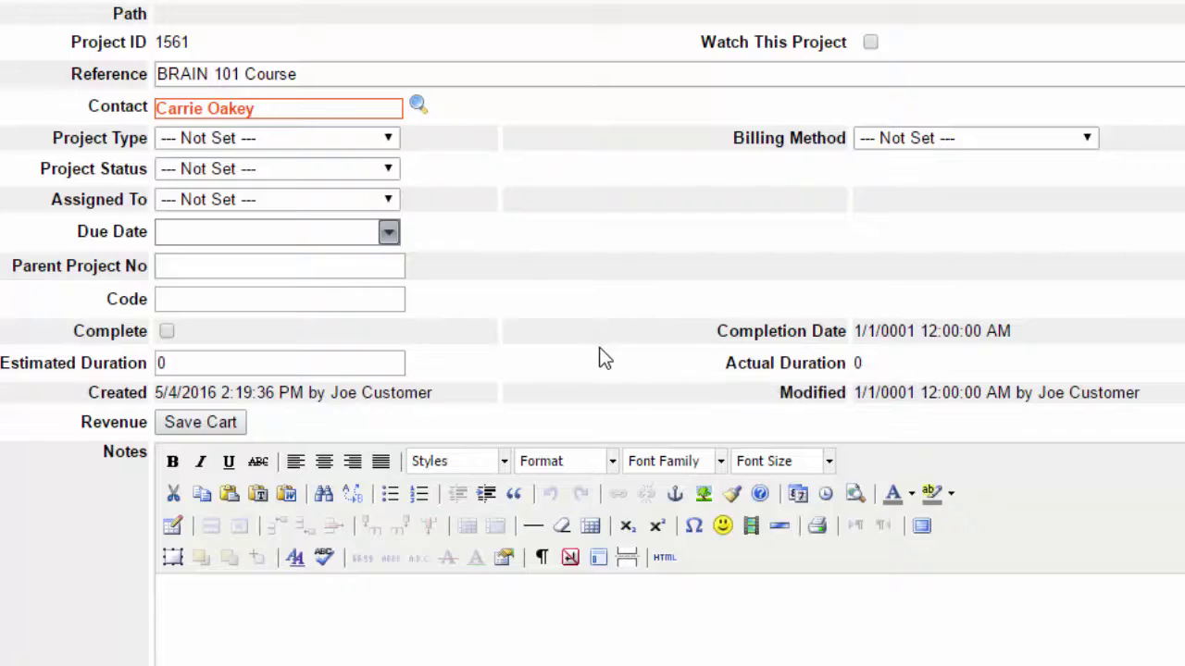
- Set the project type to Courses and the project status to working
click(388, 140)
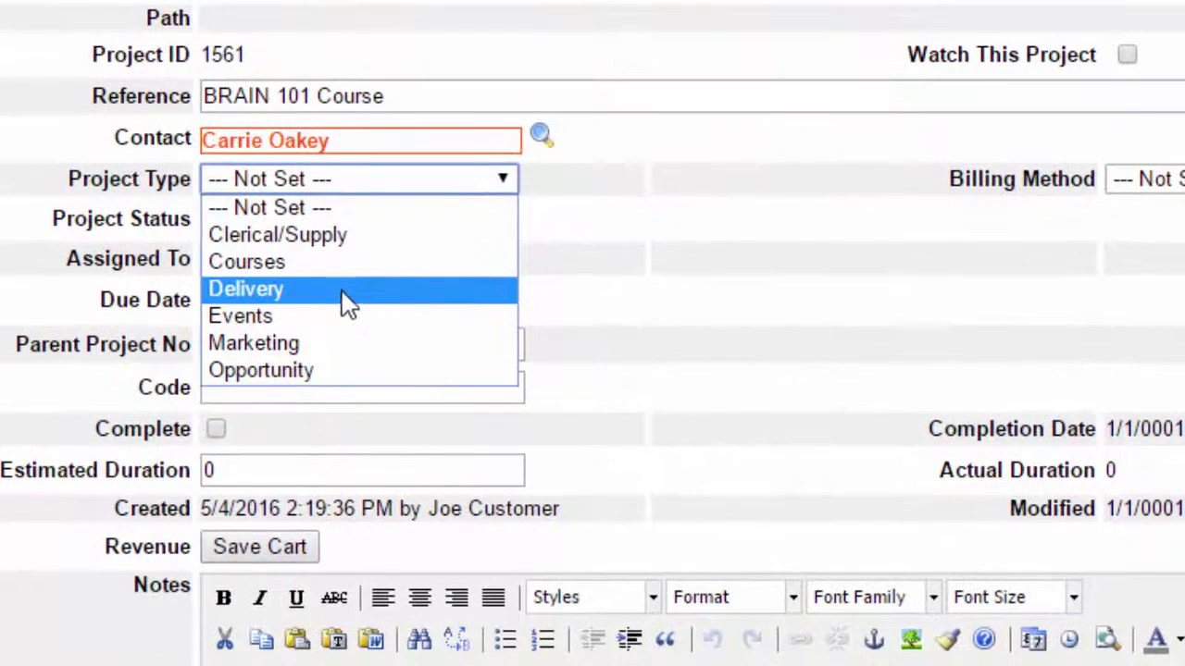
click(315, 238)
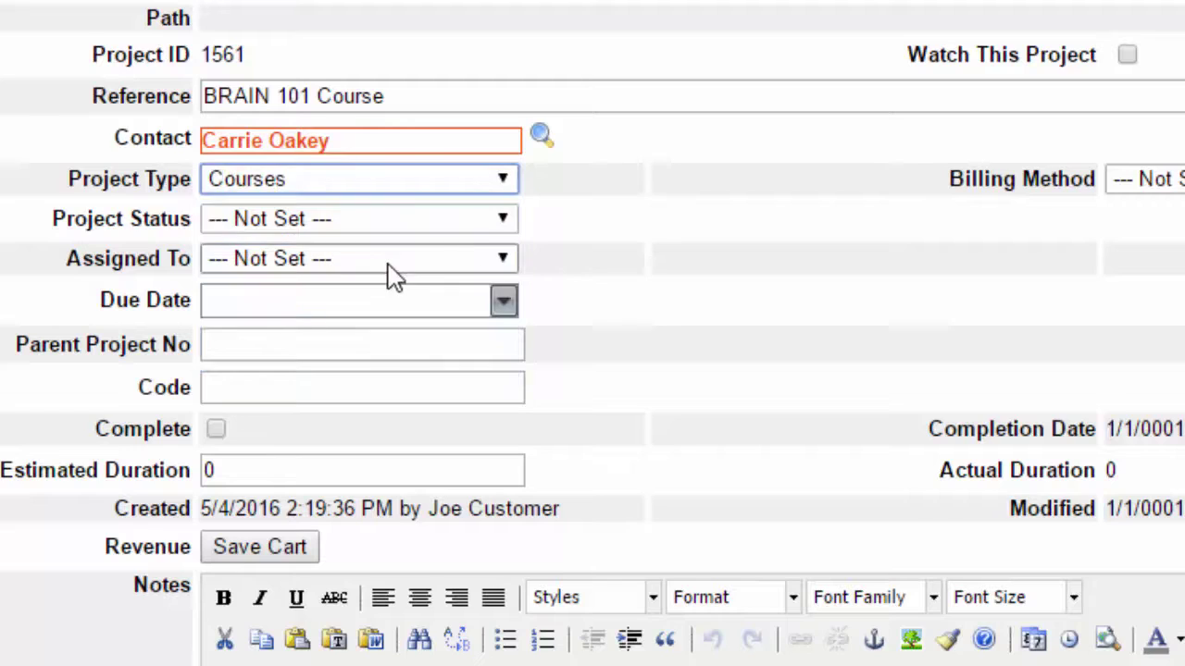
click(505, 220)
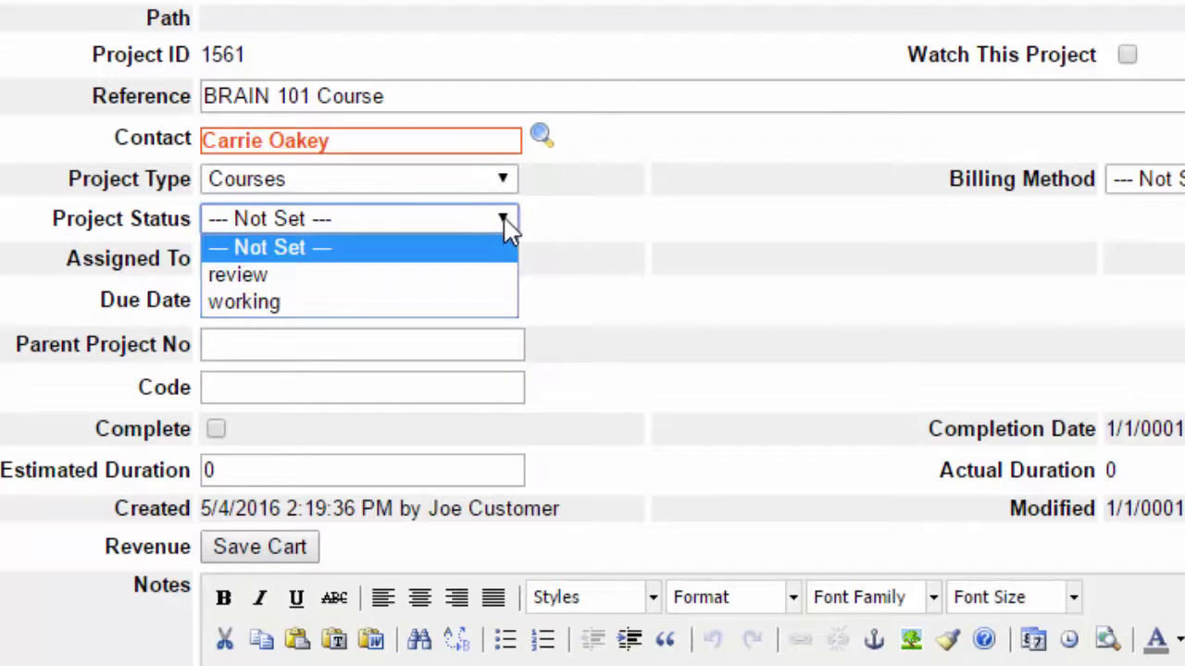
click(438, 295)
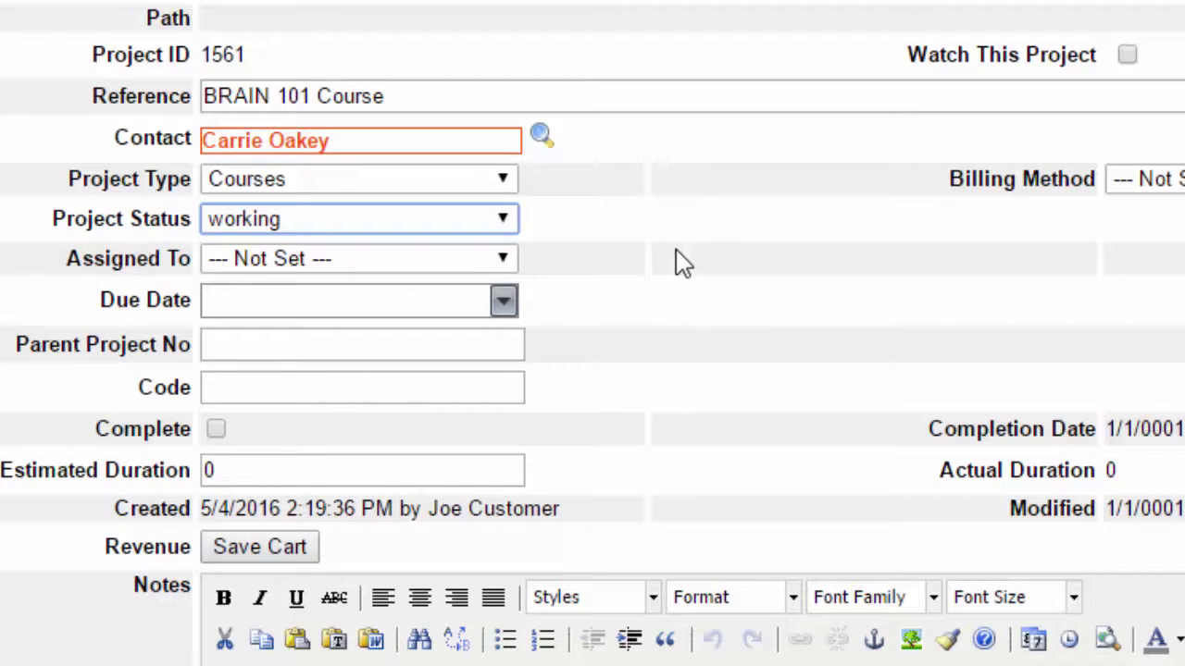
- Assign the project to a staff member and place the cursor in the project's notes
click(514, 260)
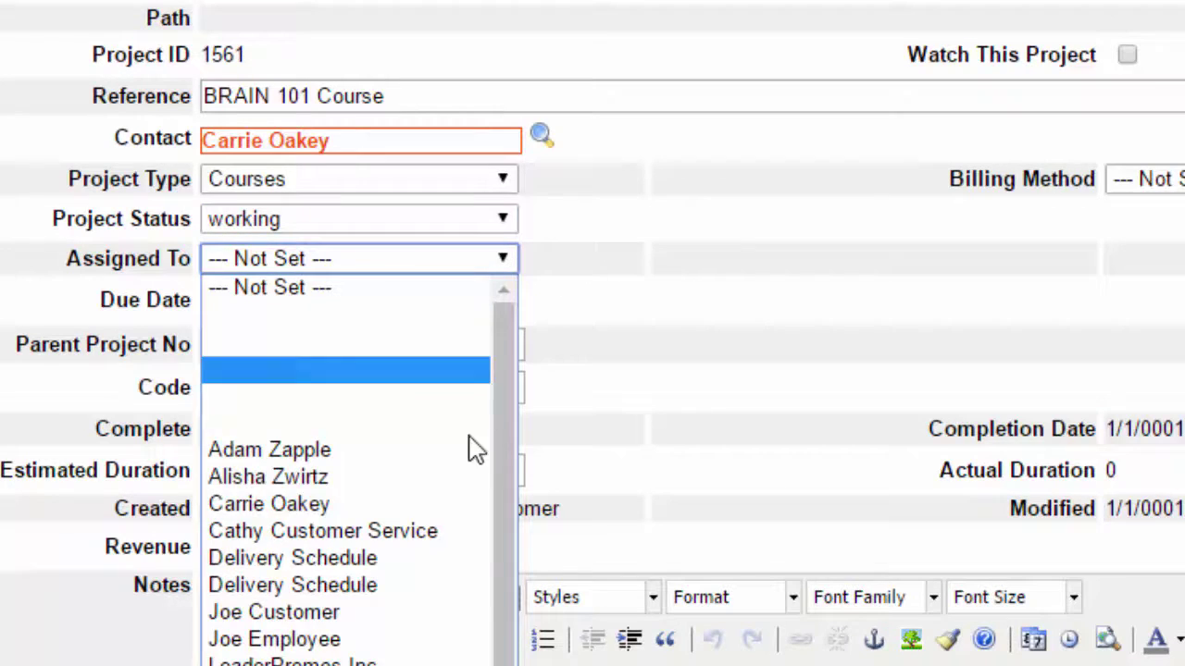
click(305, 662)
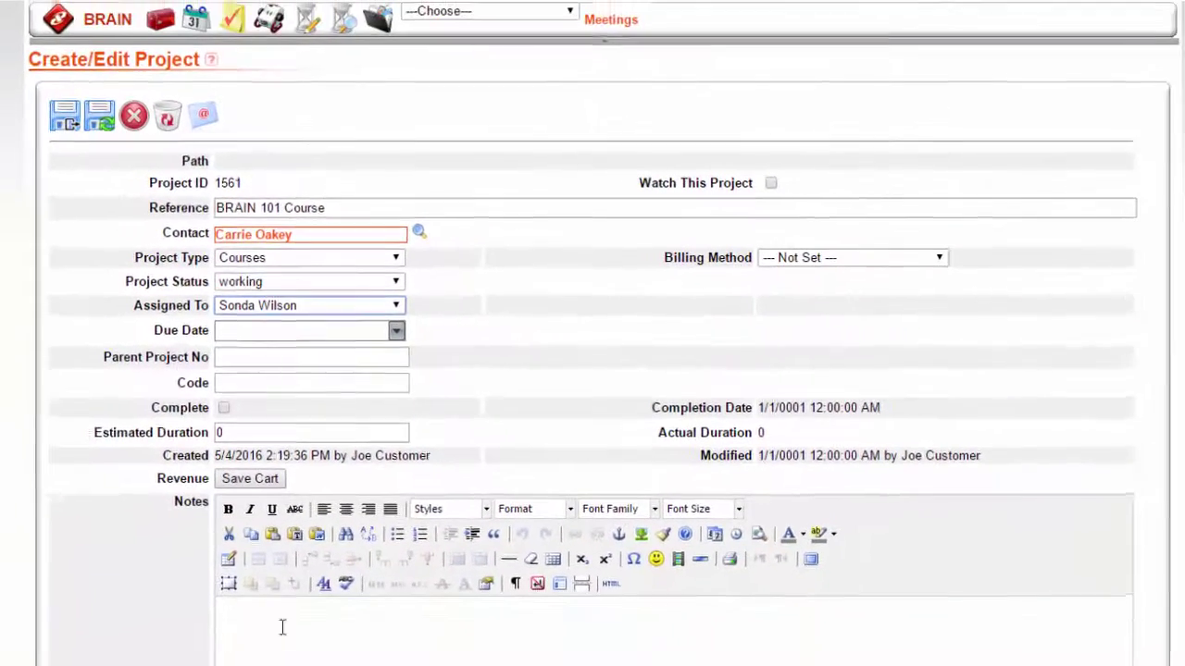
click(283, 626)
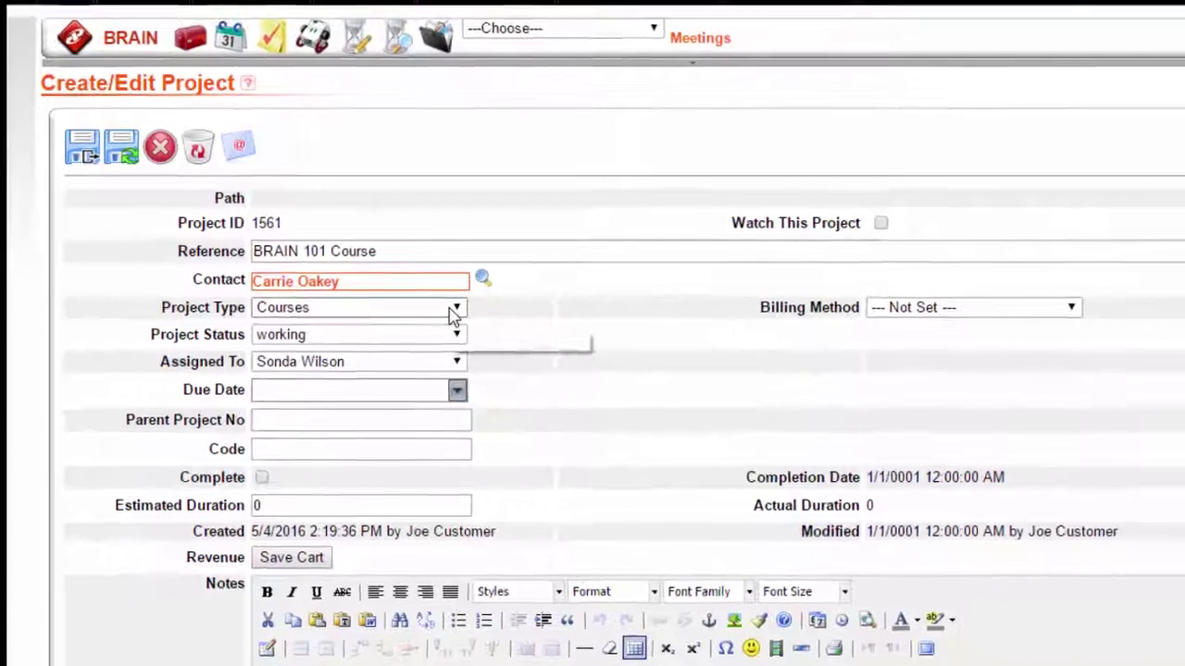
- Add a new project type in the BRAIN setup with the description New Courses and the billing method not set
click(453, 313)
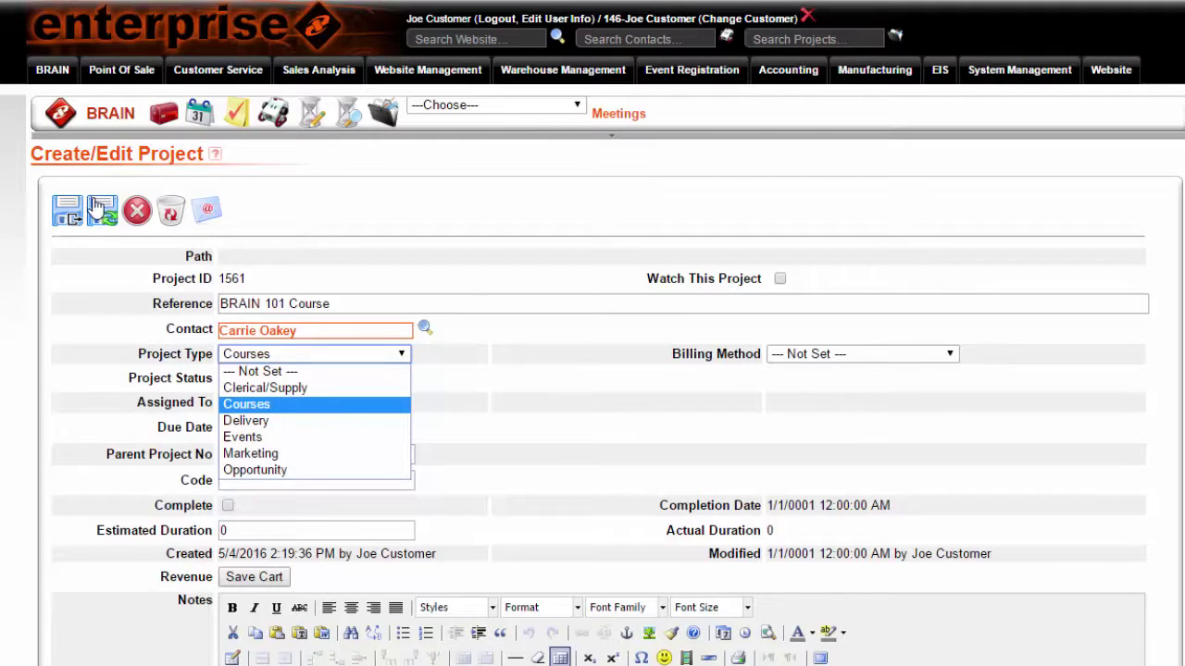
click(107, 114)
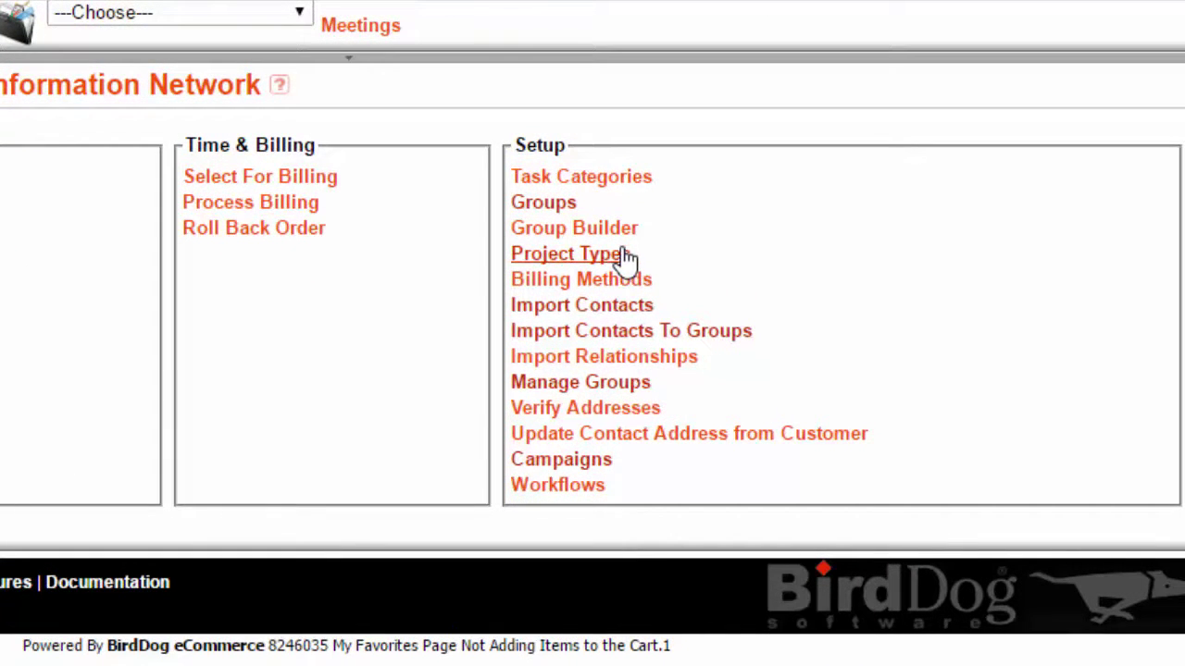
click(613, 255)
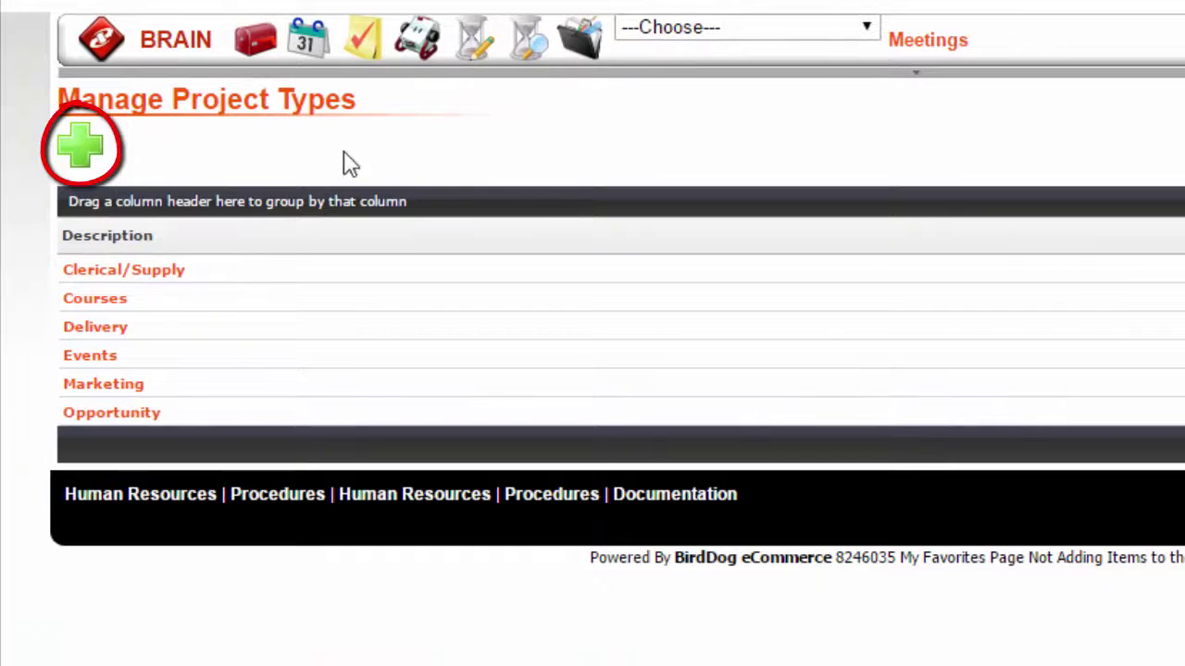
click(92, 150)
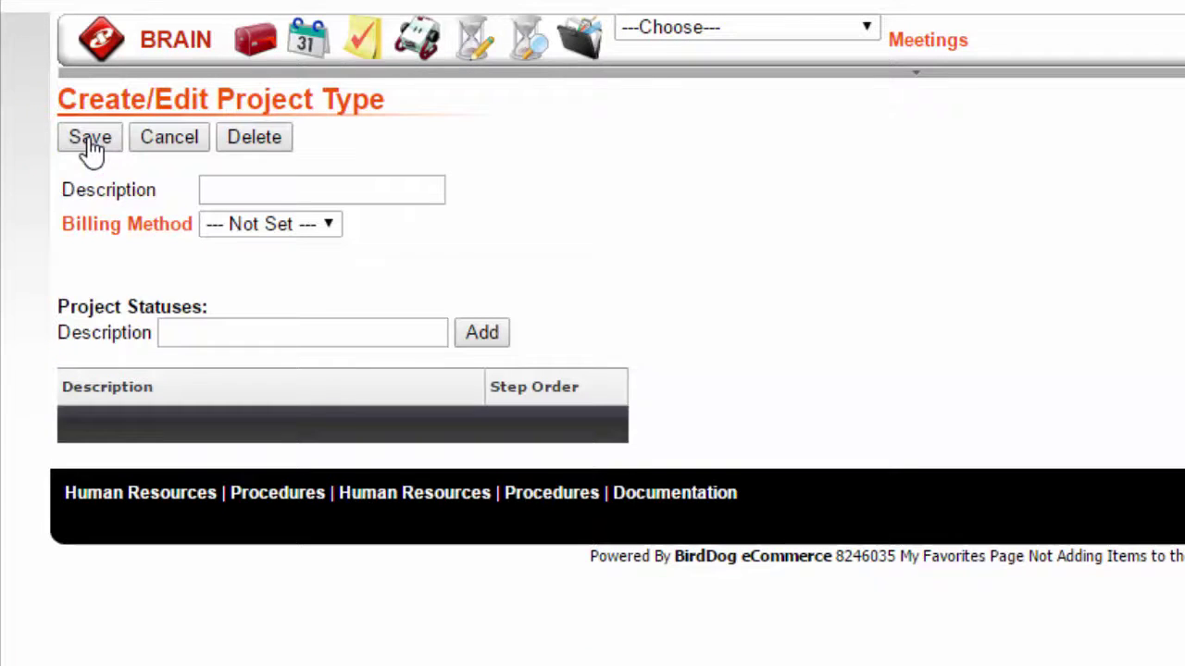
click(210, 191)
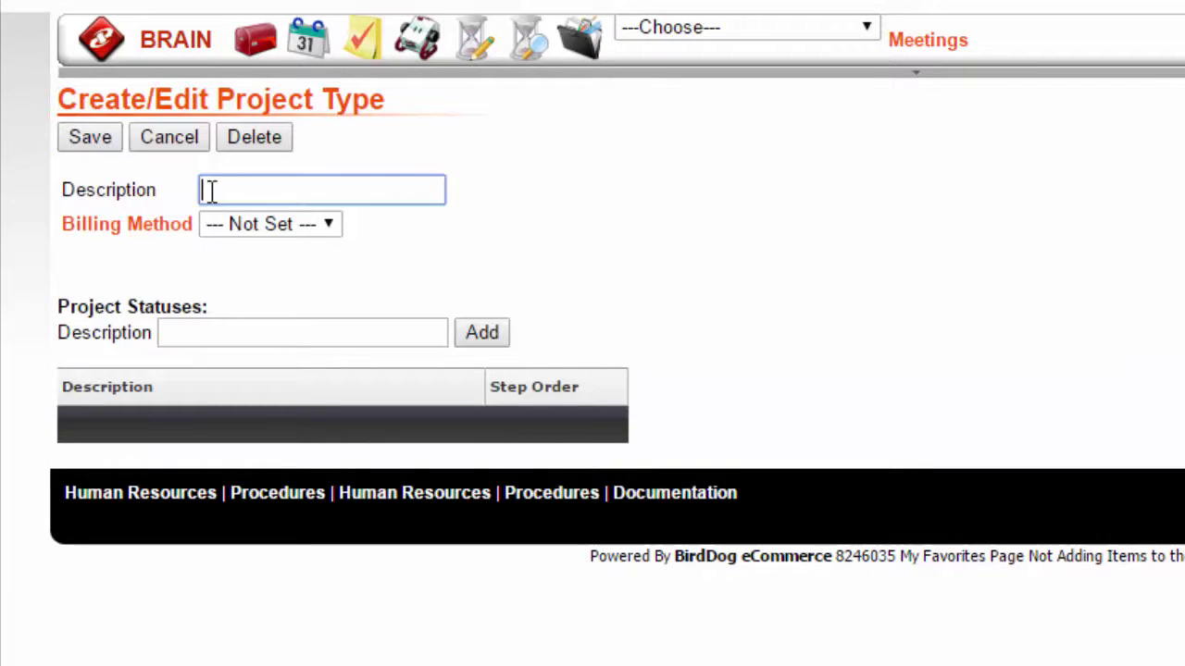
text(New Courses)
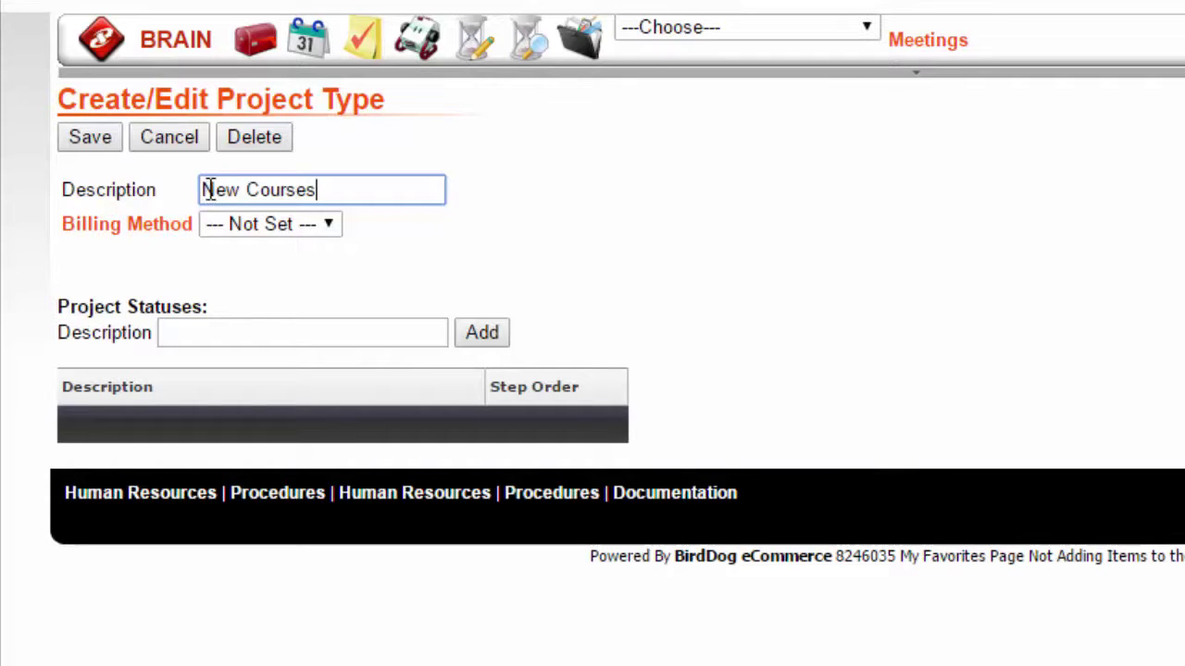
click(323, 232)
click(314, 256)
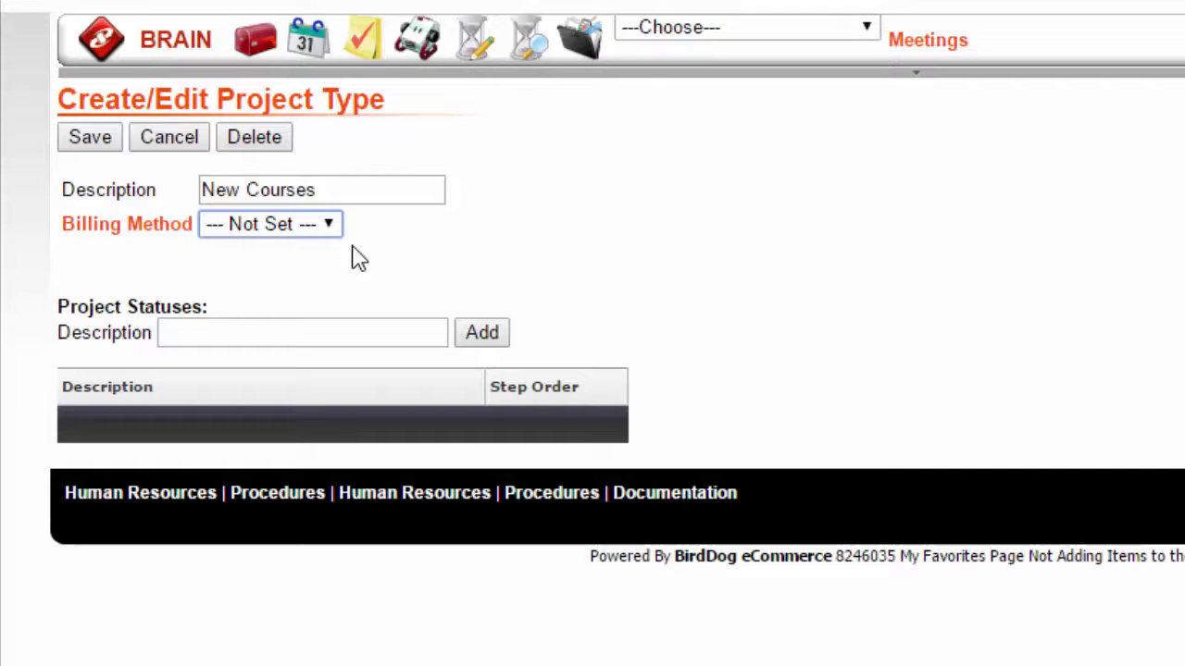
- Add the project status "New courses from date" to the project type and save the type
click(266, 333)
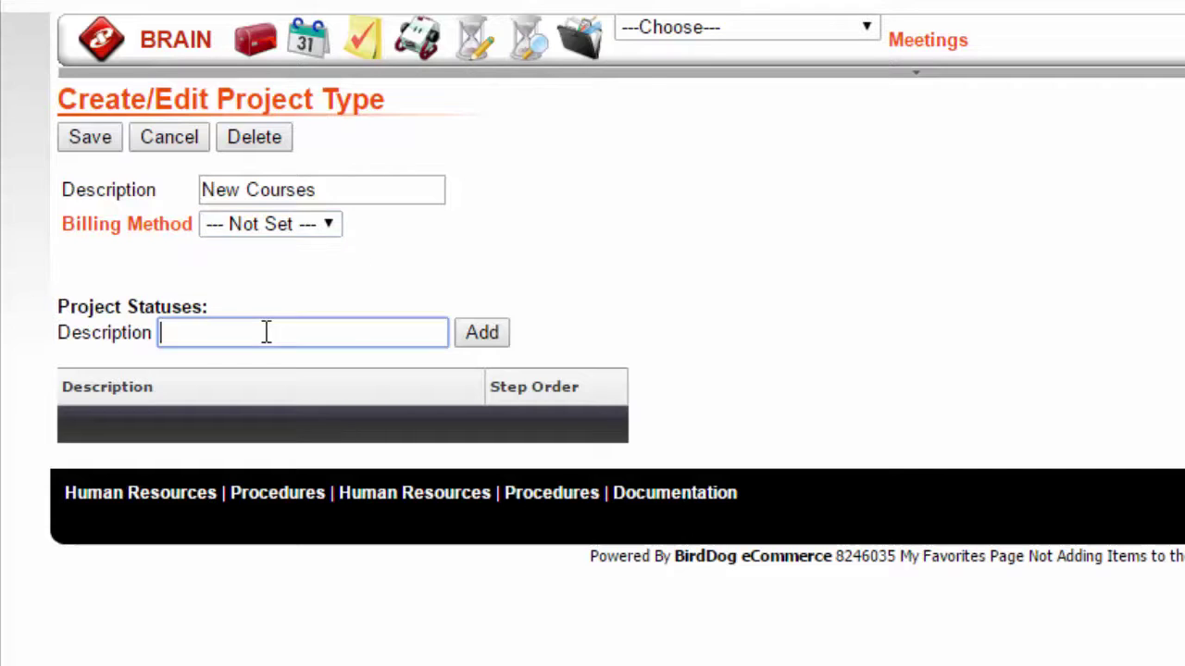
text(New cours)
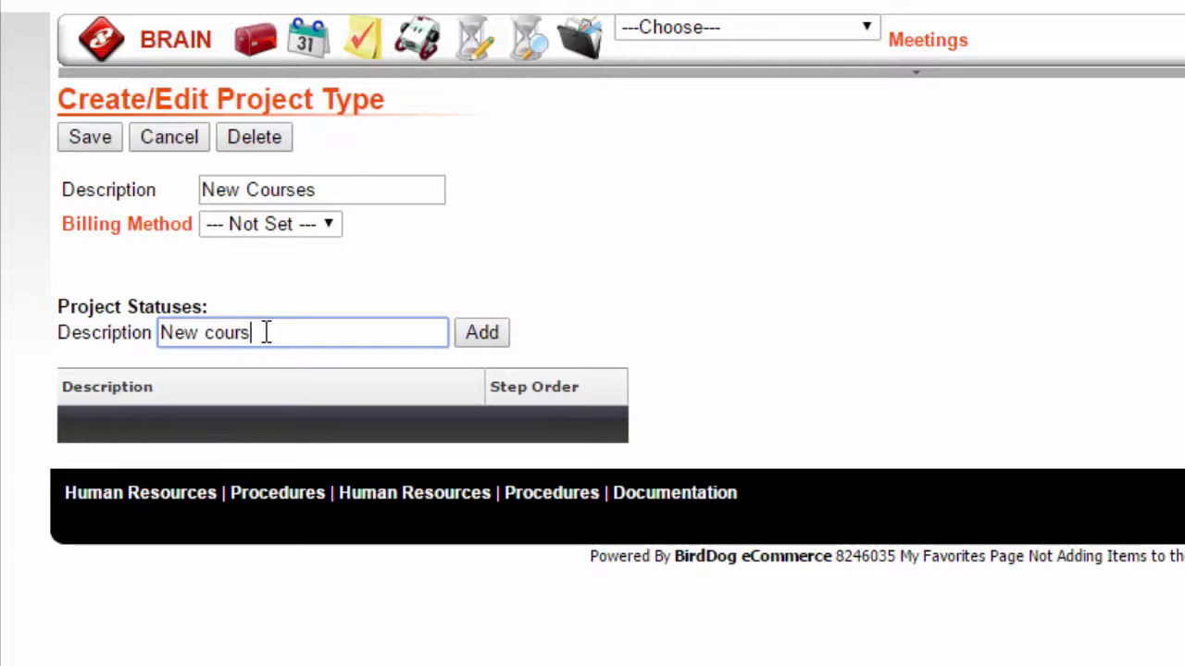
text(es from date)
click(488, 338)
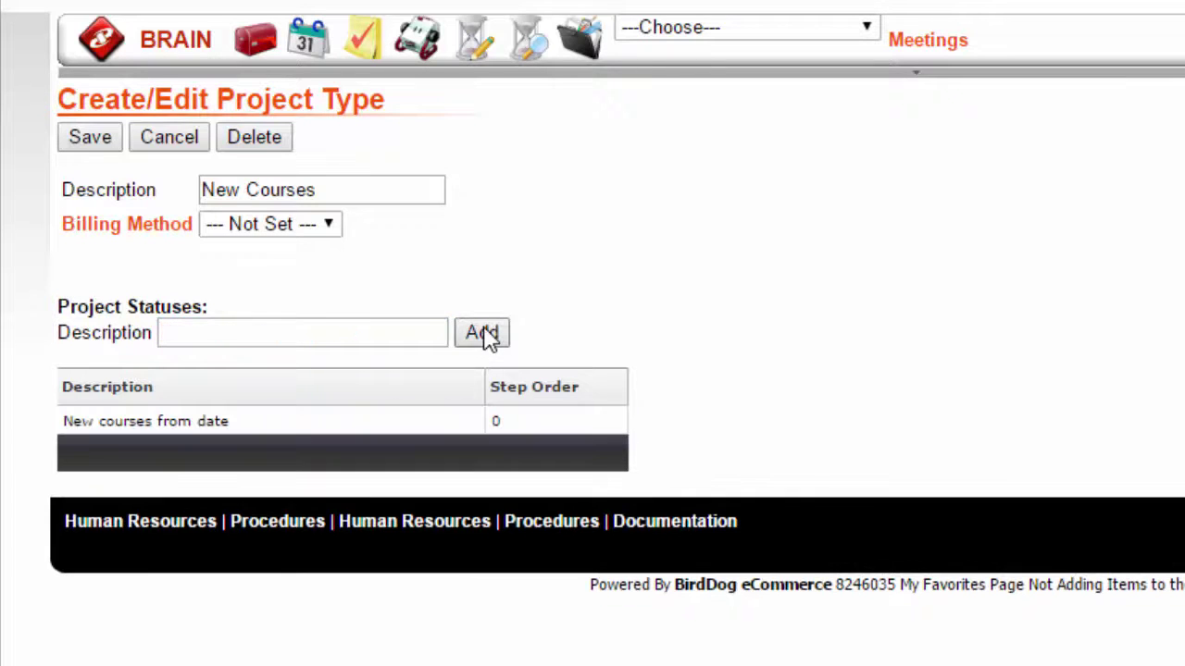
click(89, 139)
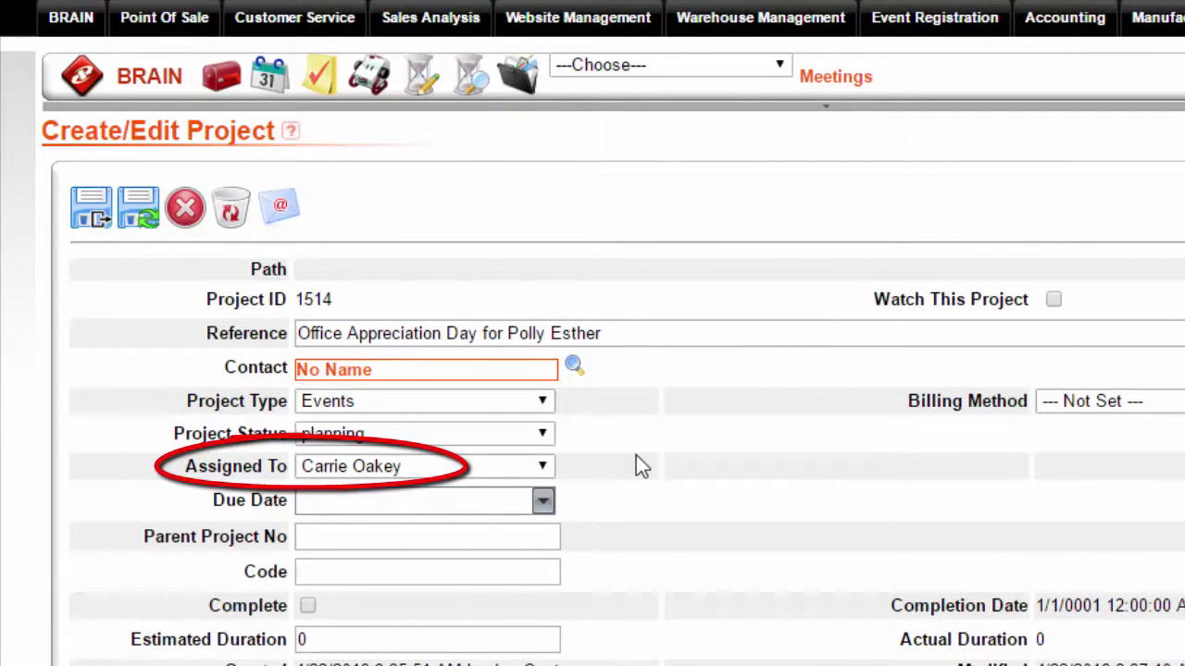
- Run the Projects By Type report for open projects of the Marketing type
mouse_move(640, 455)
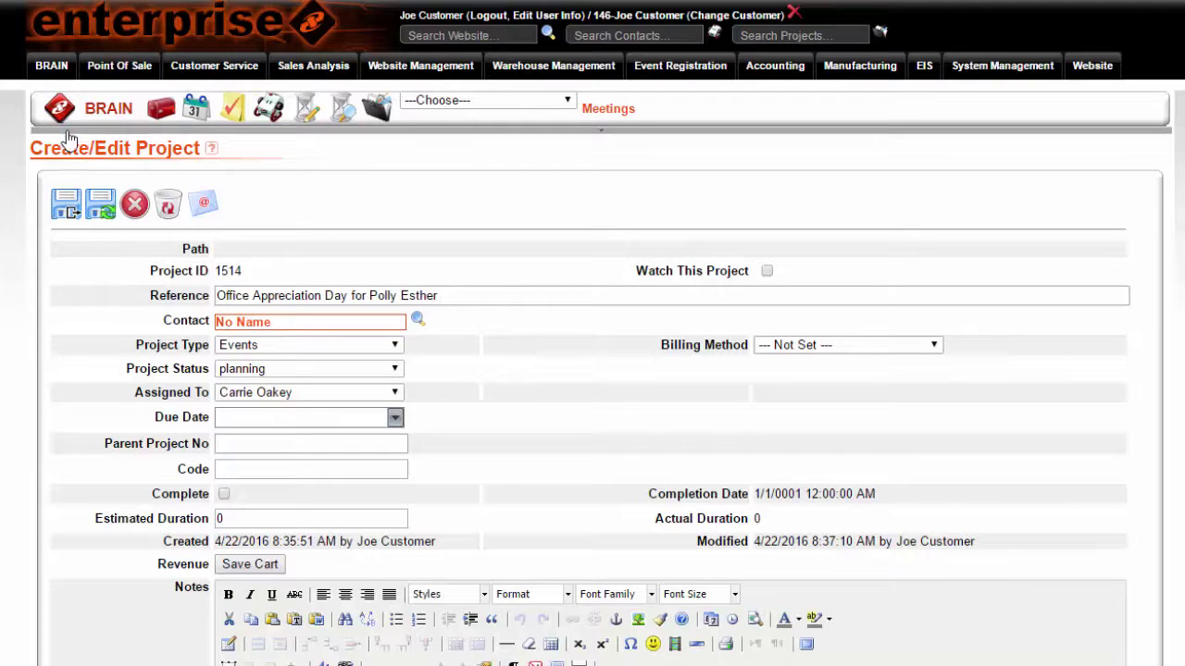
click(104, 113)
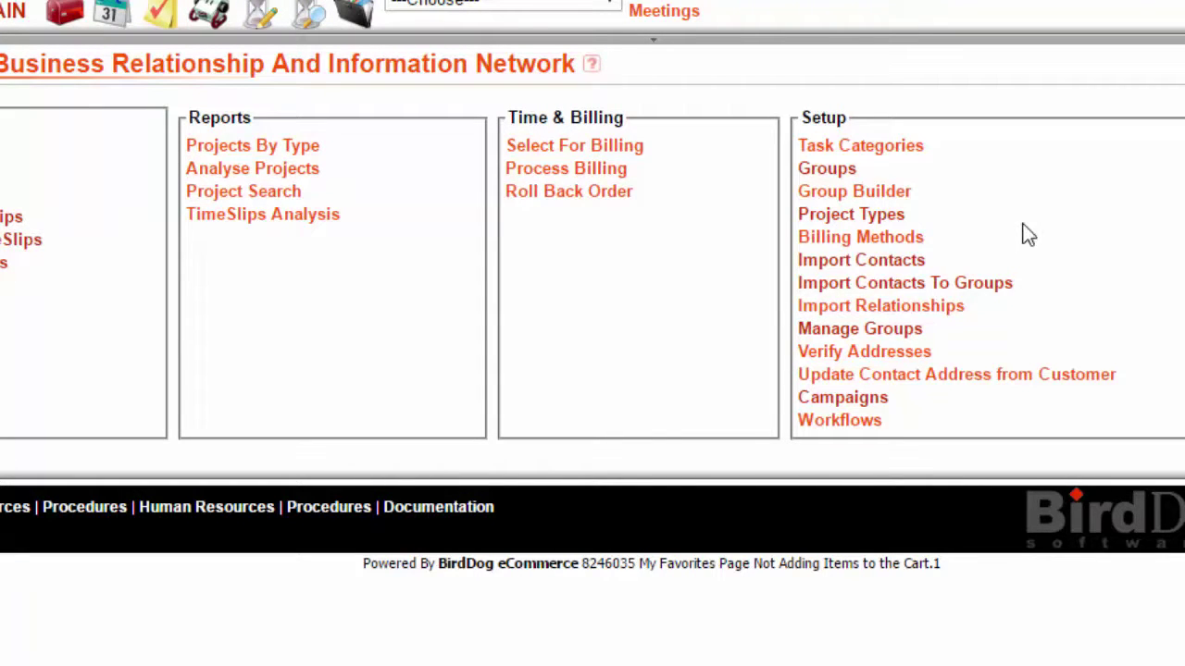
click(294, 153)
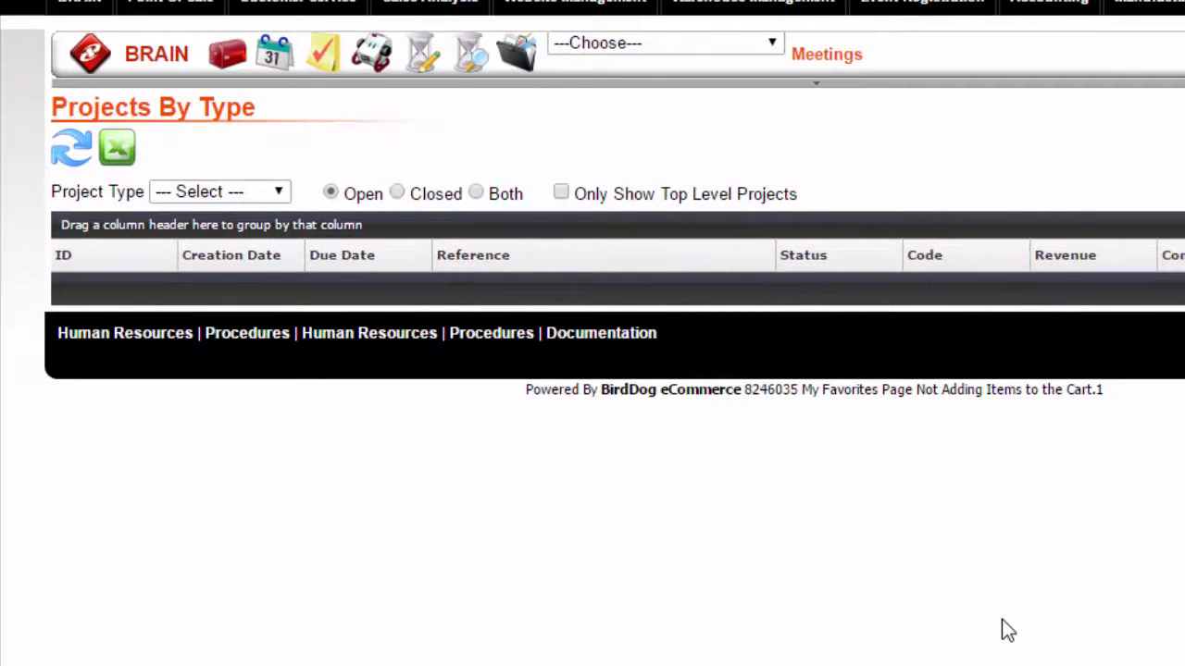
click(284, 196)
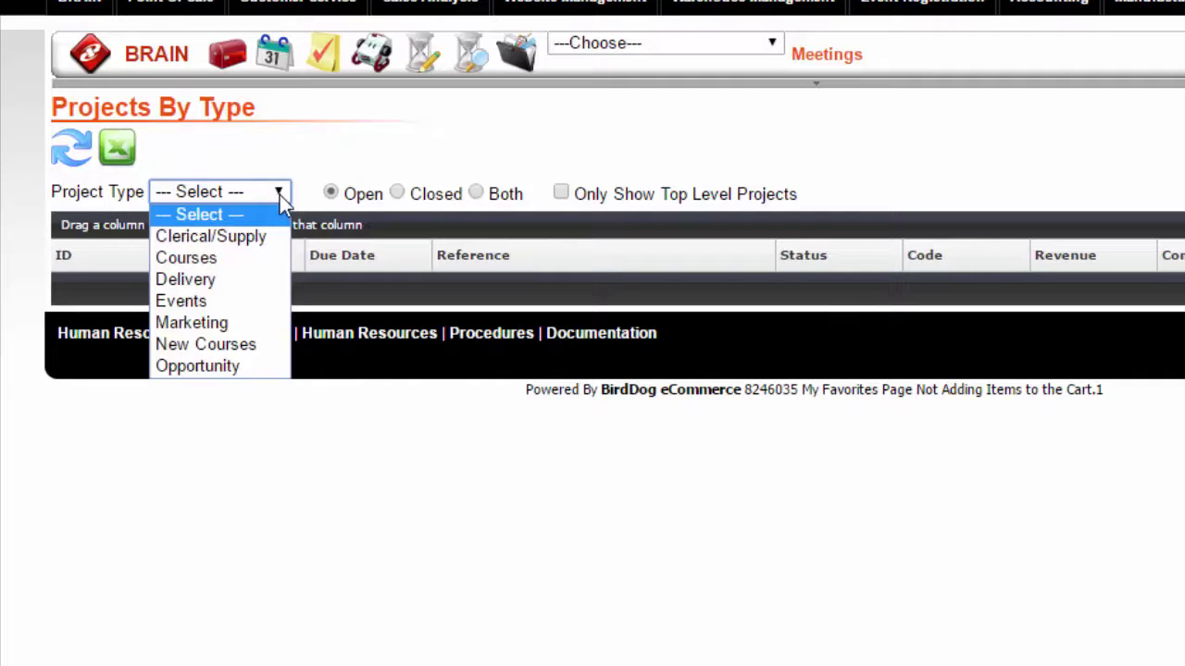
click(220, 323)
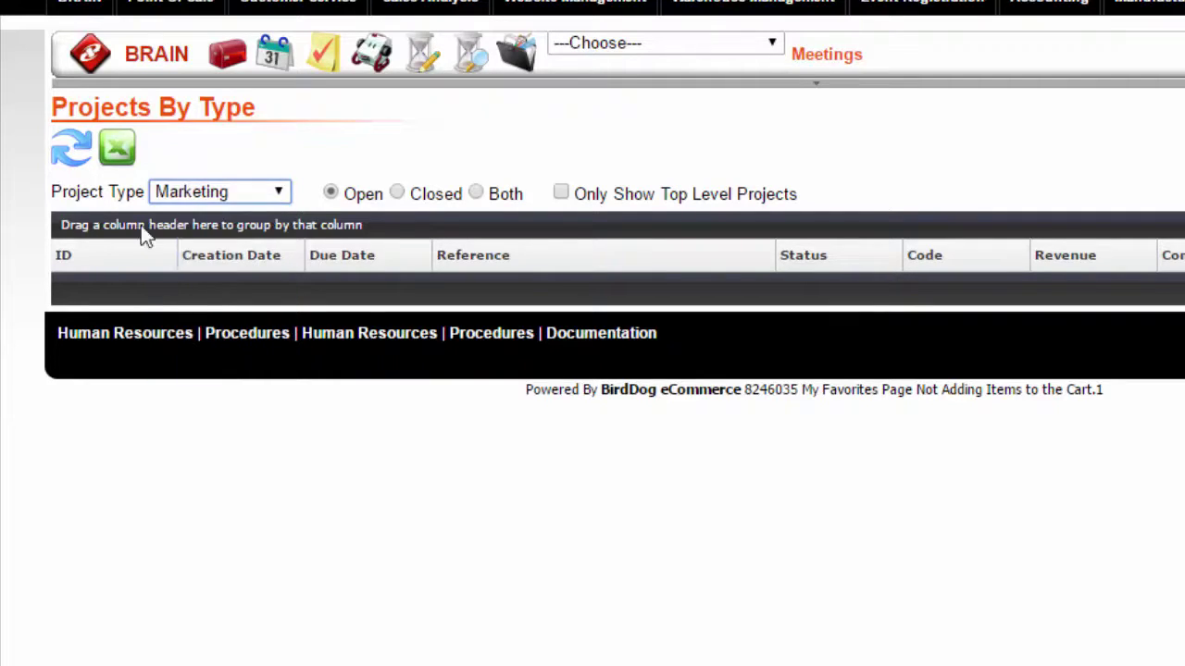
click(69, 174)
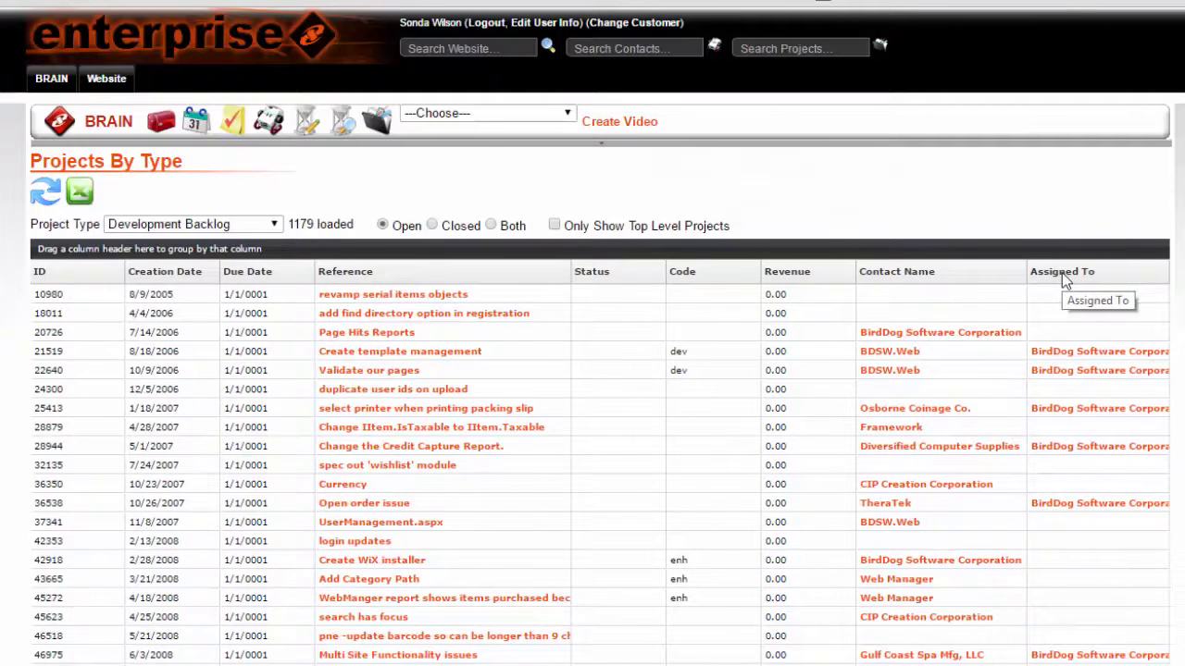
- Group the Development Backlog project list by Assigned To, and expand and collapse the group without an assignee
drag(1065, 282, 1026, 254)
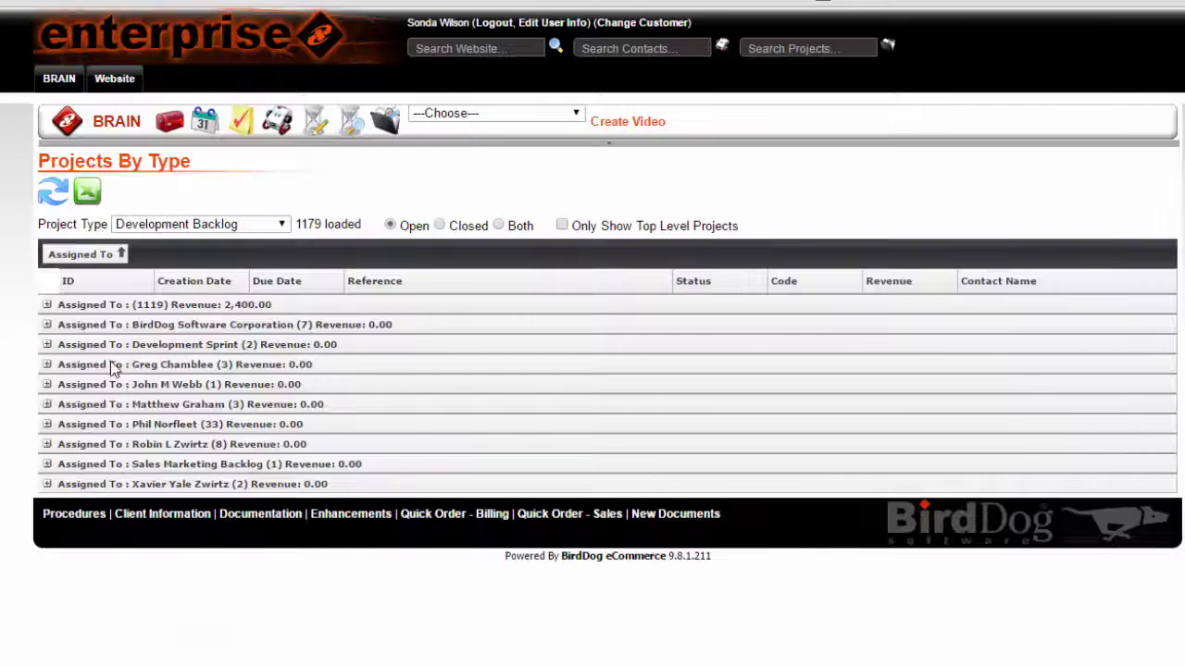
click(46, 304)
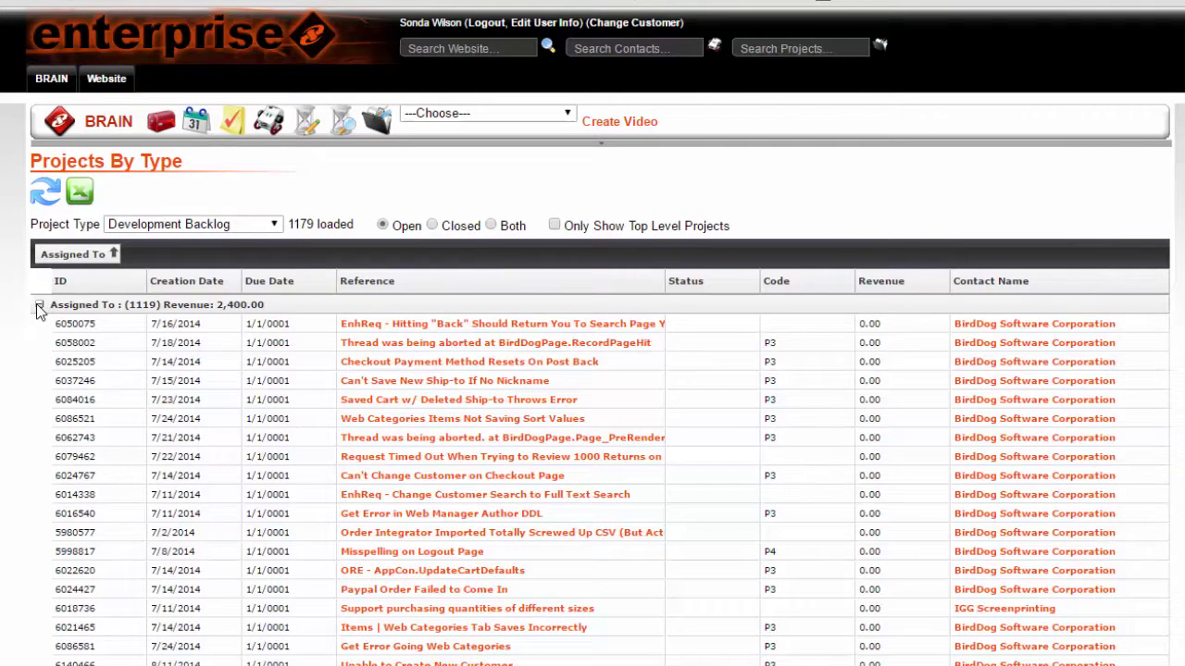
click(39, 304)
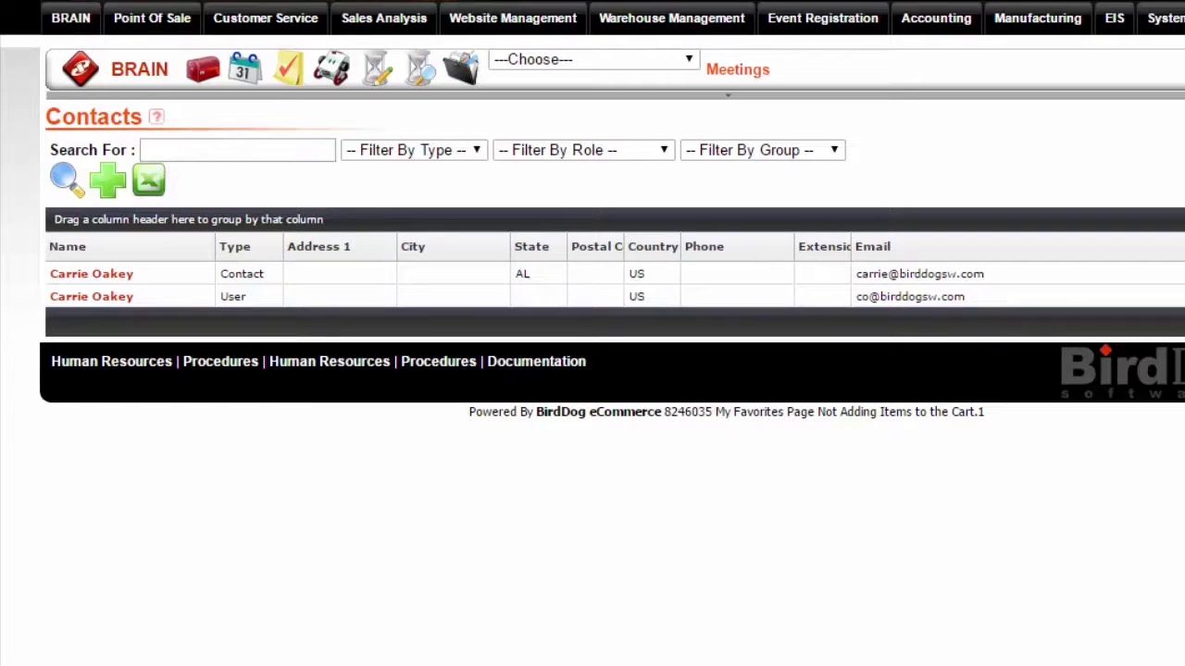
- Open the TimeSlips Analysis report and group its time slips by Start Date
click(183, 82)
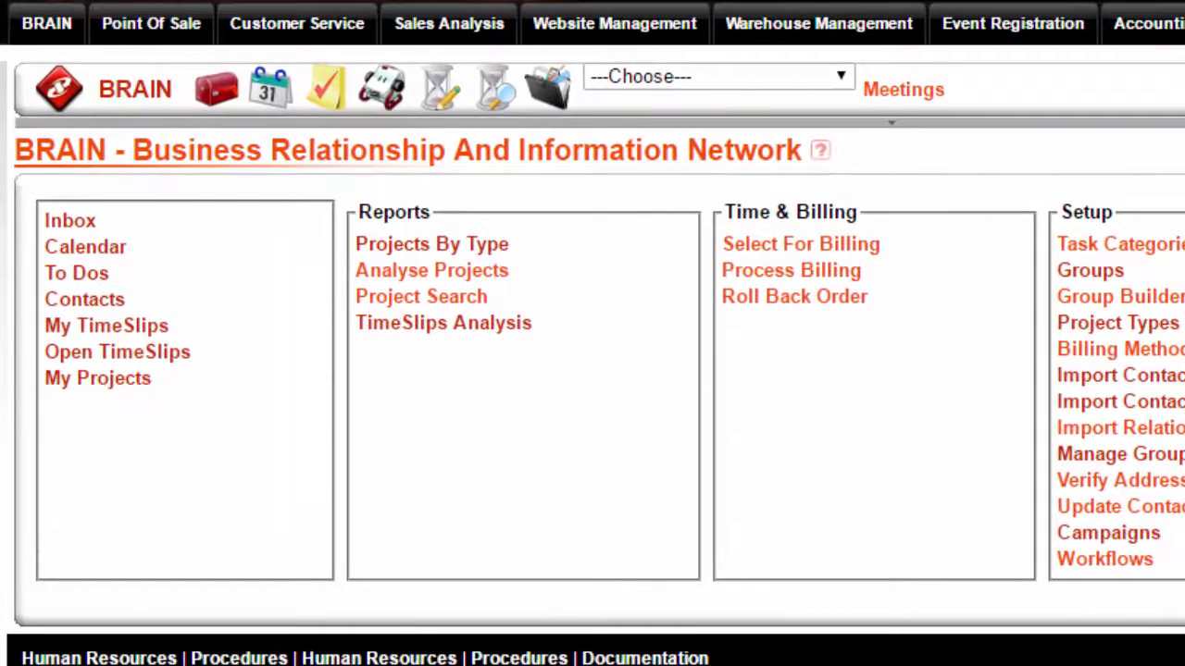
click(485, 326)
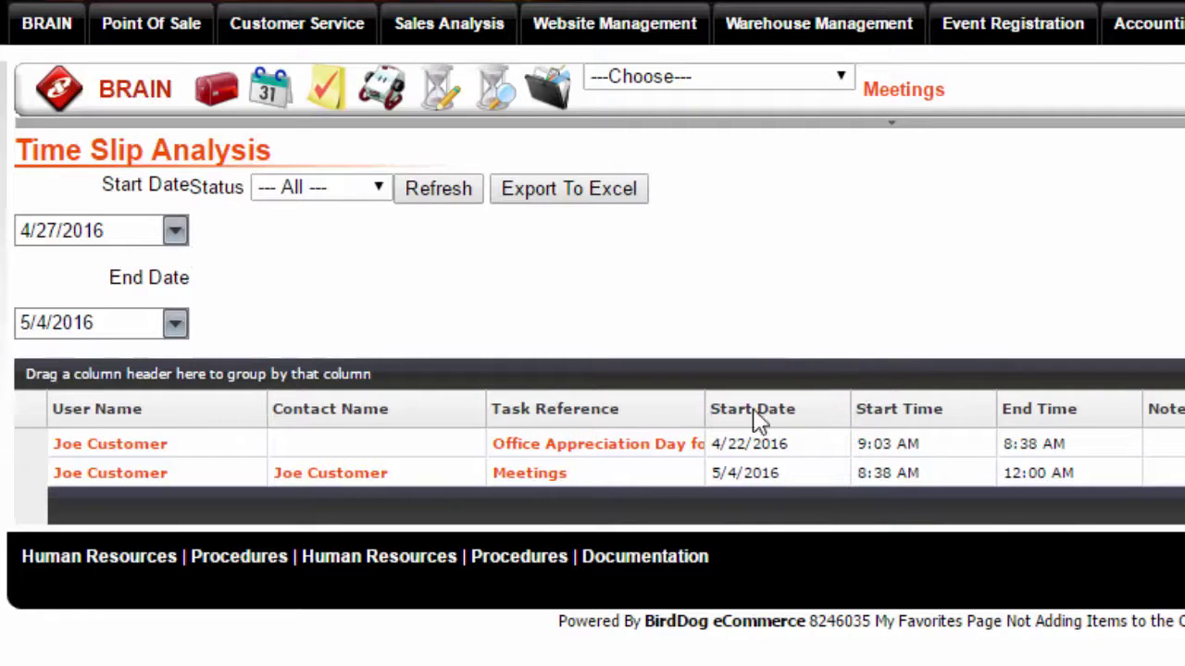
drag(759, 415, 752, 382)
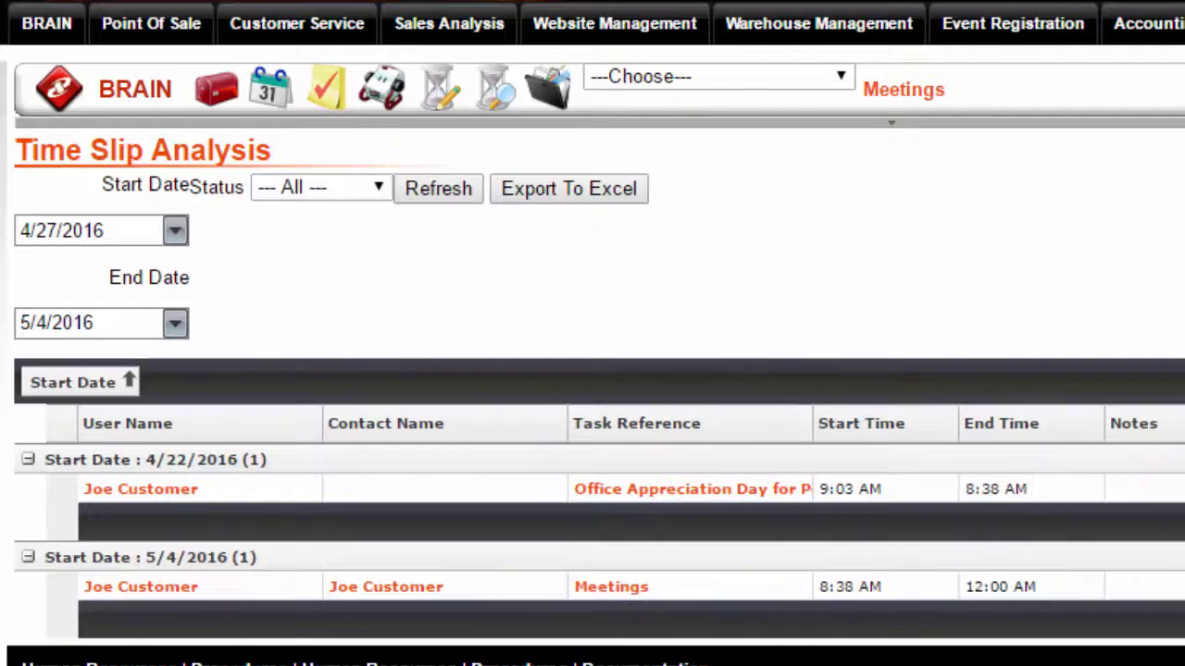